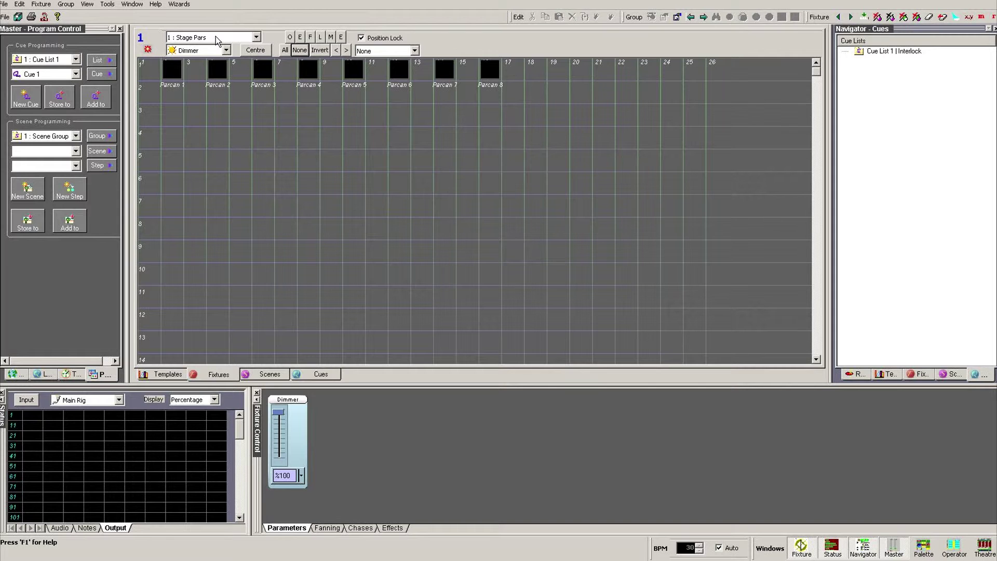
Step: Select all eight Stage Pars Parcans for fixture control in Cue 1
click(176, 72)
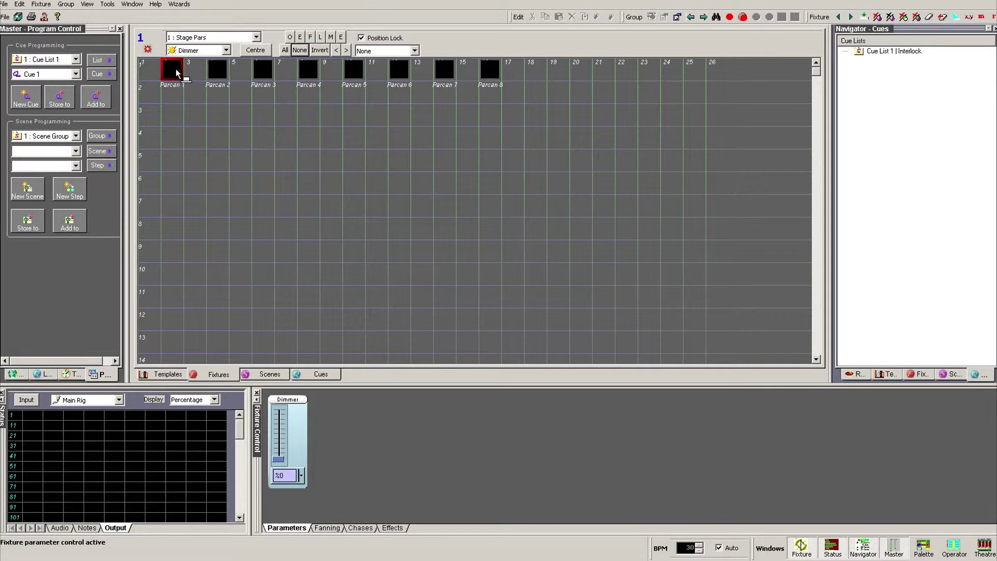
click(285, 50)
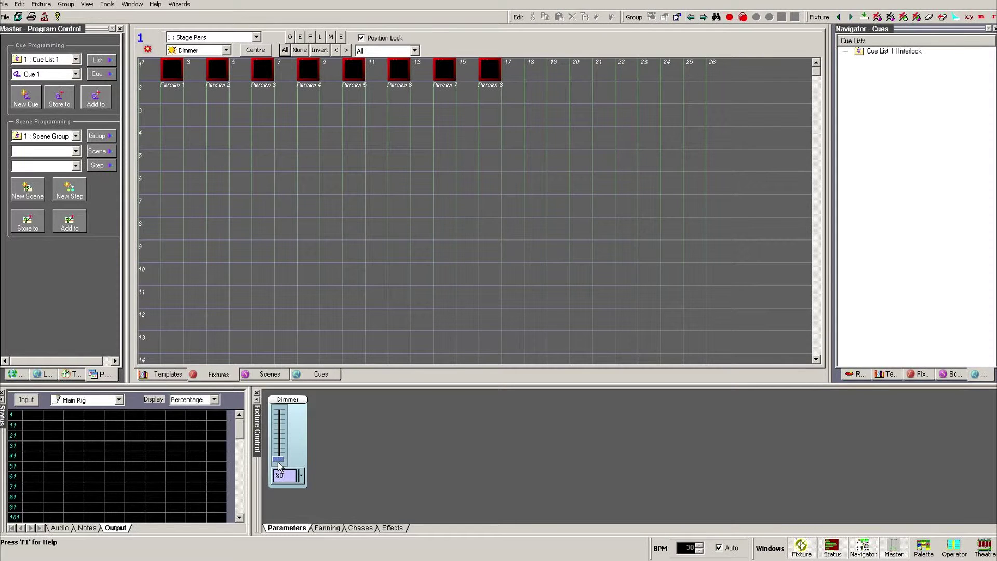
Step: Push the Parcans' Dimmer fader to the top so all eight outputs read 100
drag(279, 461, 281, 412)
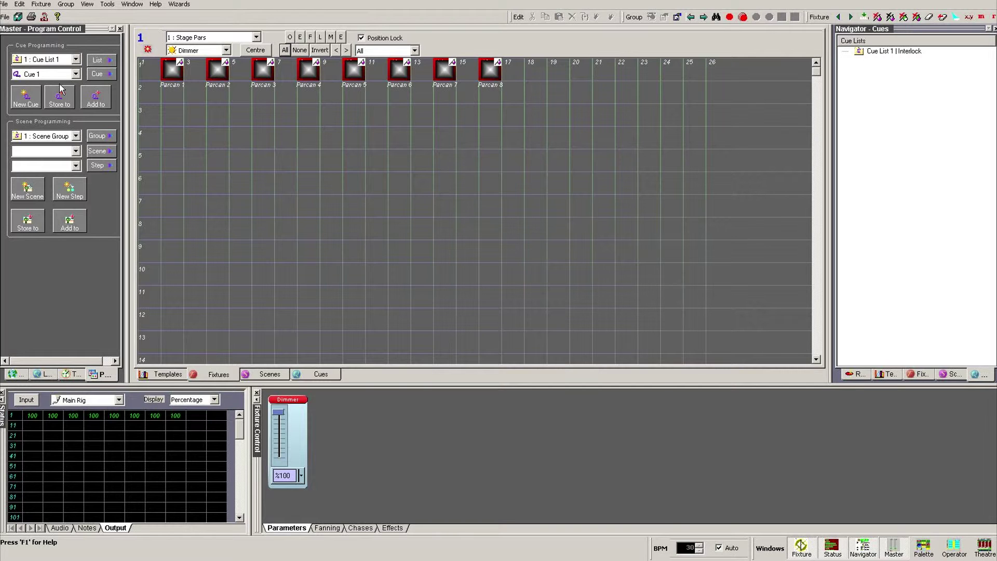
Step: Record a new cue in Cue List 1 named 'All Pars On', then Save and Clear
click(72, 60)
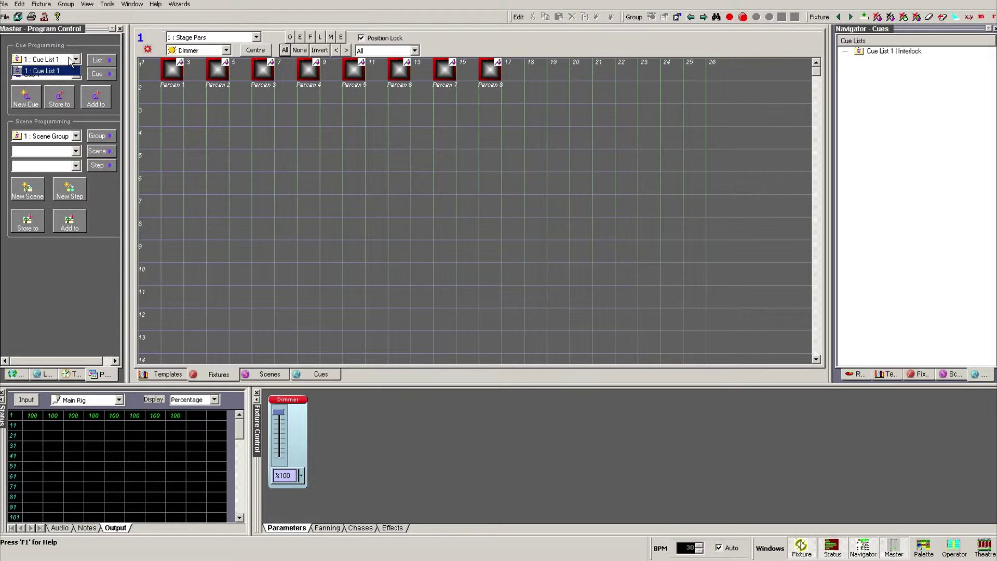
click(64, 71)
click(35, 98)
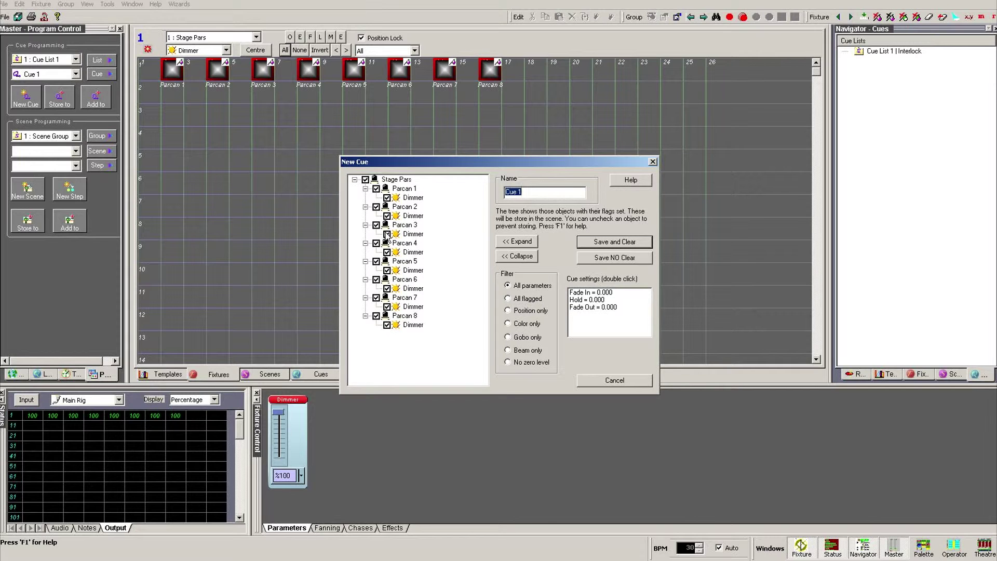
click(541, 192)
double_click(540, 192)
text(All Pars On)
click(632, 244)
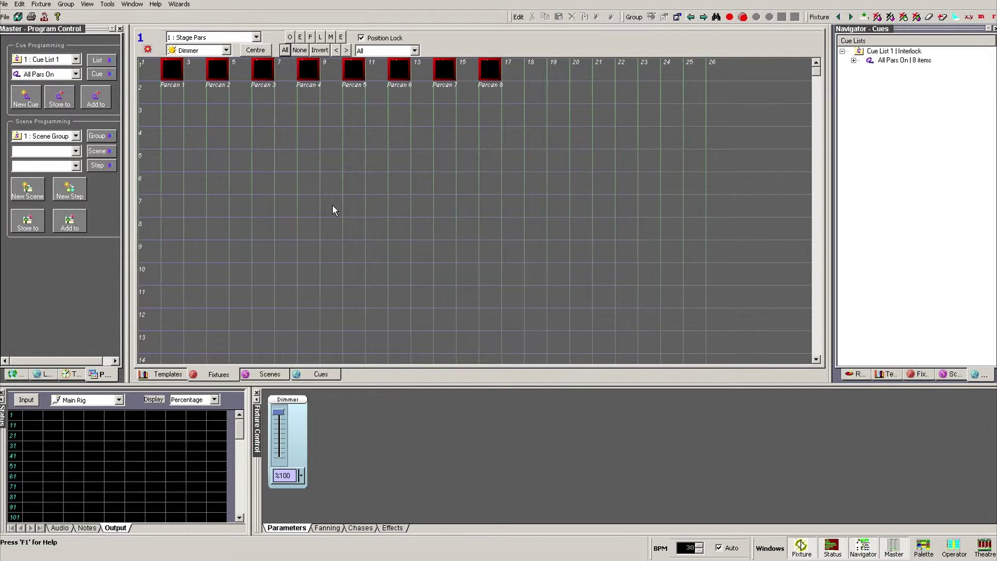
Step: Show the Cues list and run All Pars On, restoring all eight outputs to 100
click(294, 372)
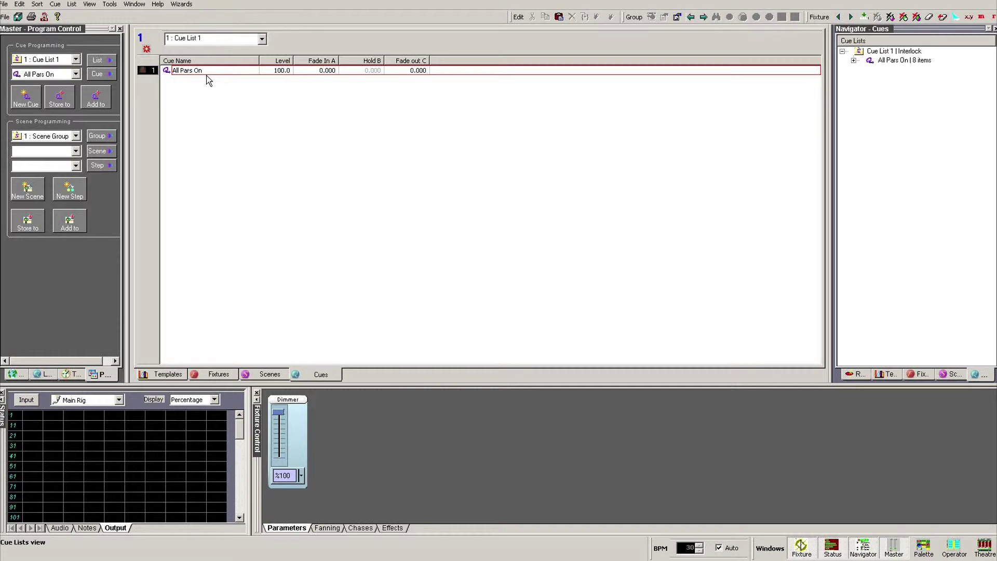
click(152, 71)
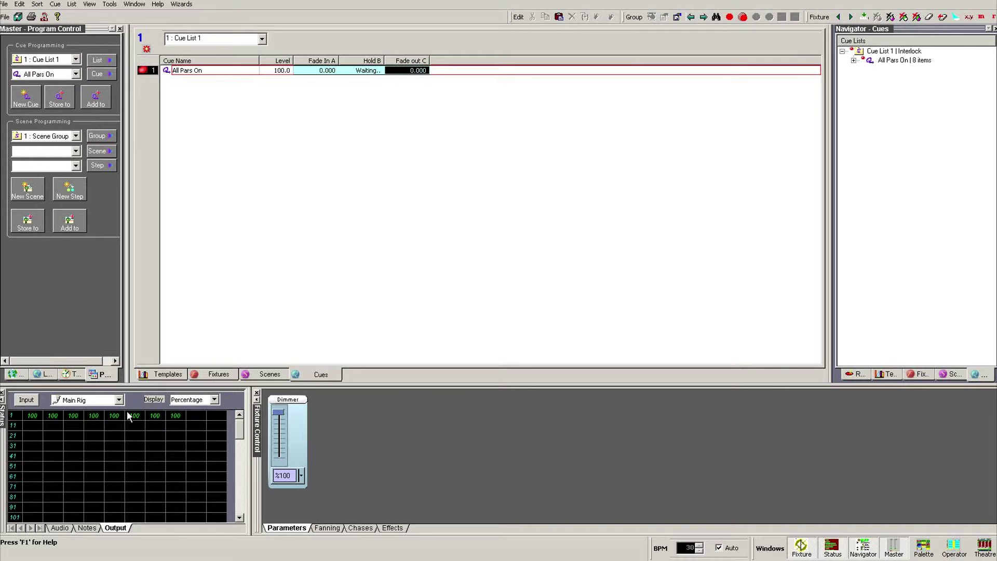
click(205, 373)
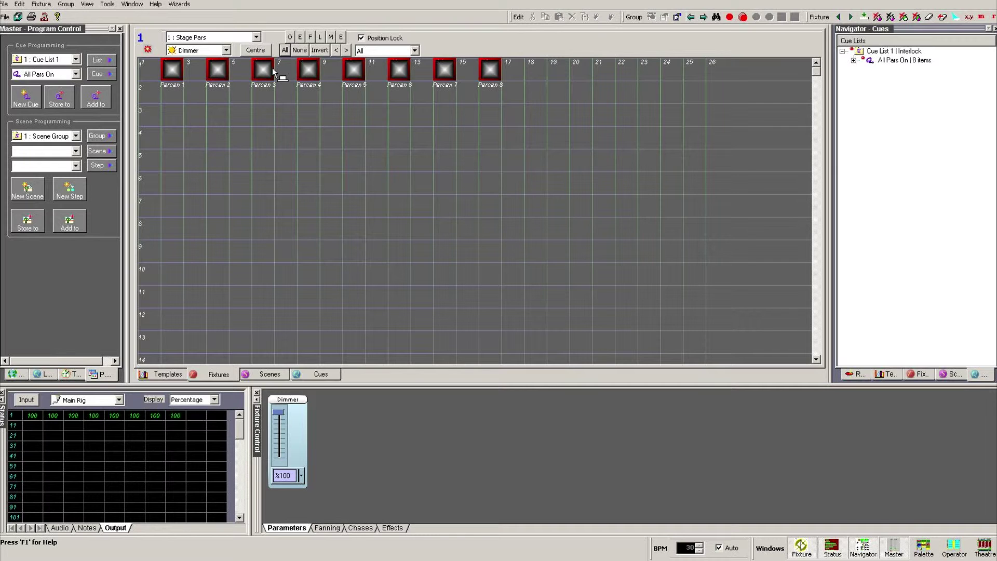
click(31, 98)
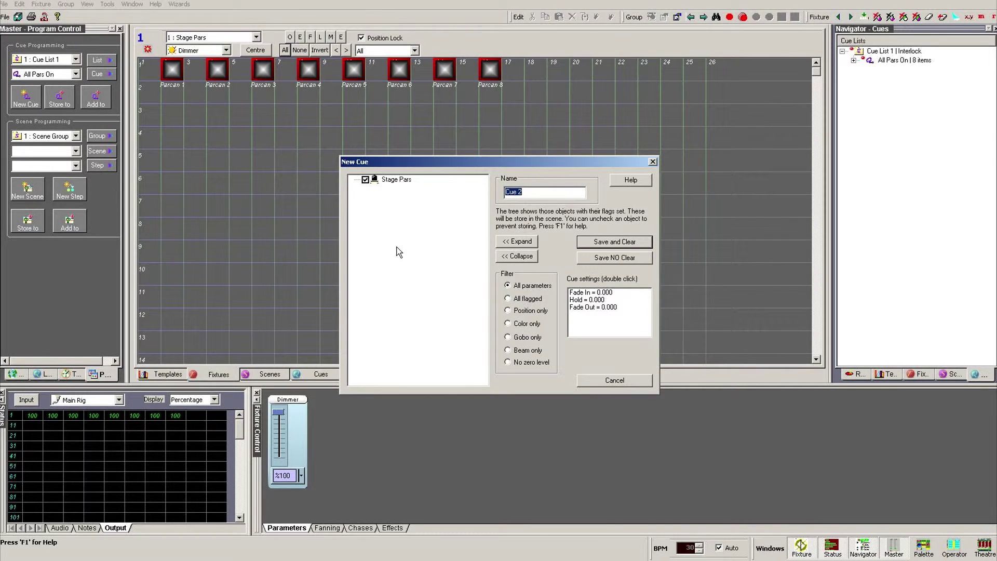
click(601, 382)
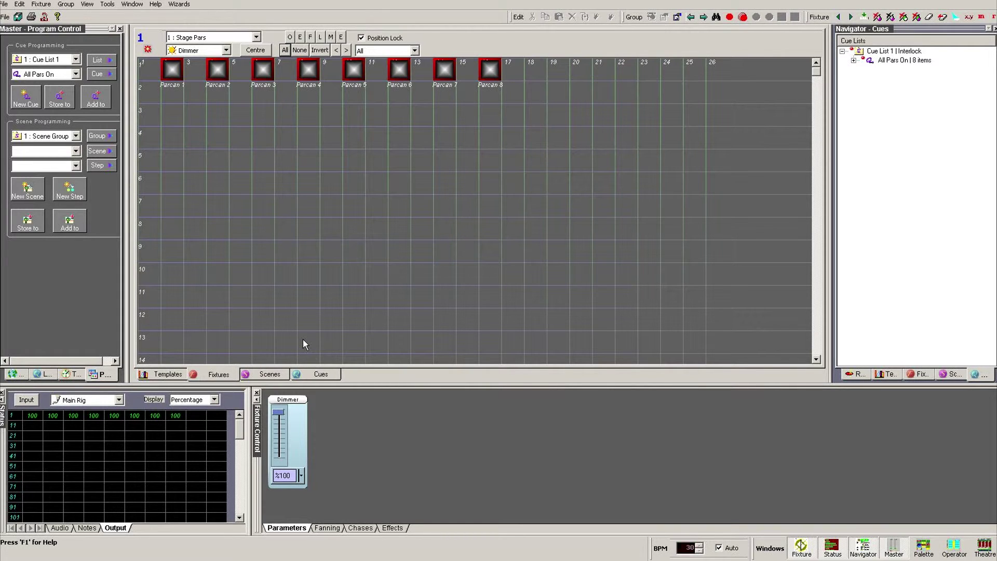
click(322, 374)
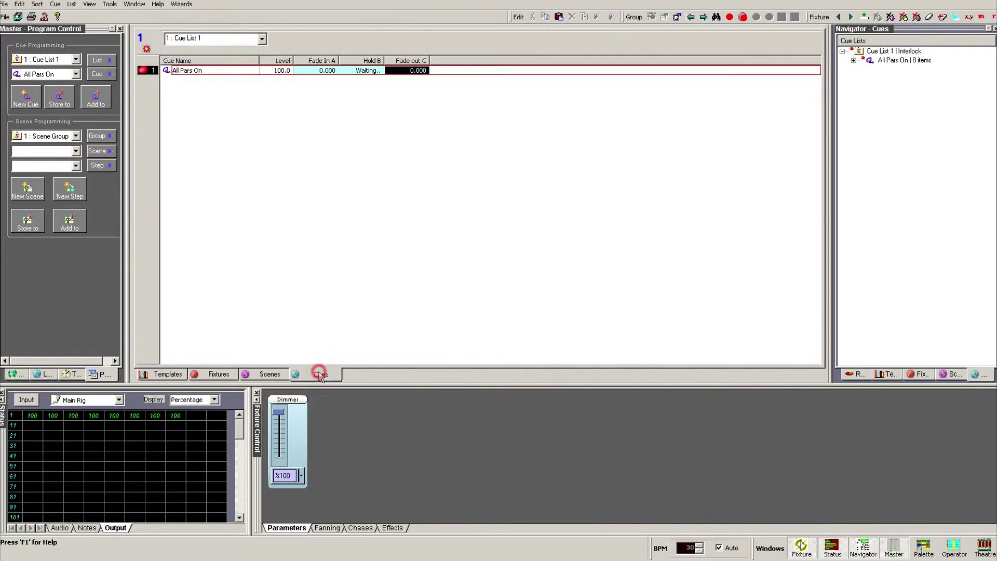
Step: Open All Pars On's control panel, toggle the cue off and on, and try the level and time faders
double_click(185, 71)
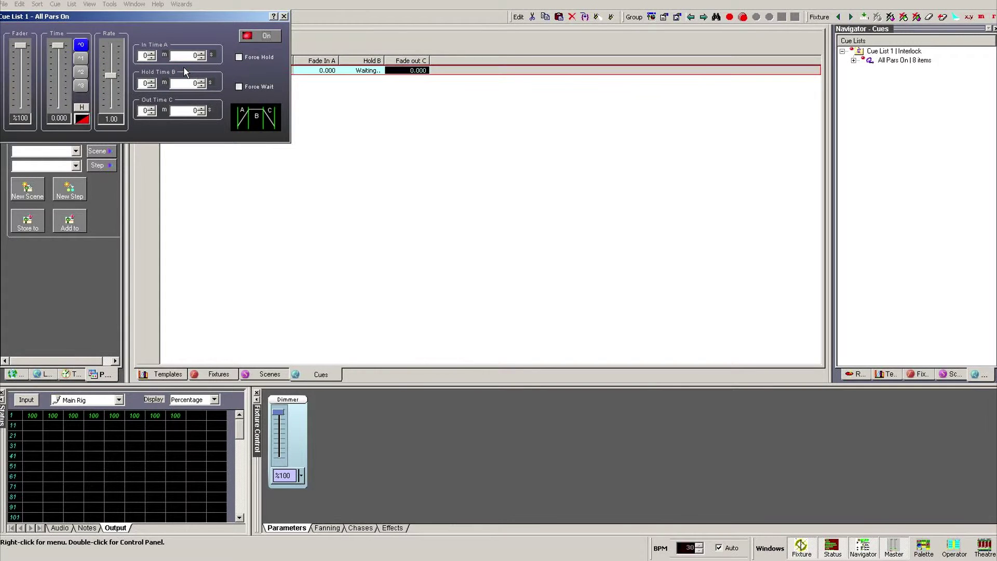
drag(180, 18, 297, 129)
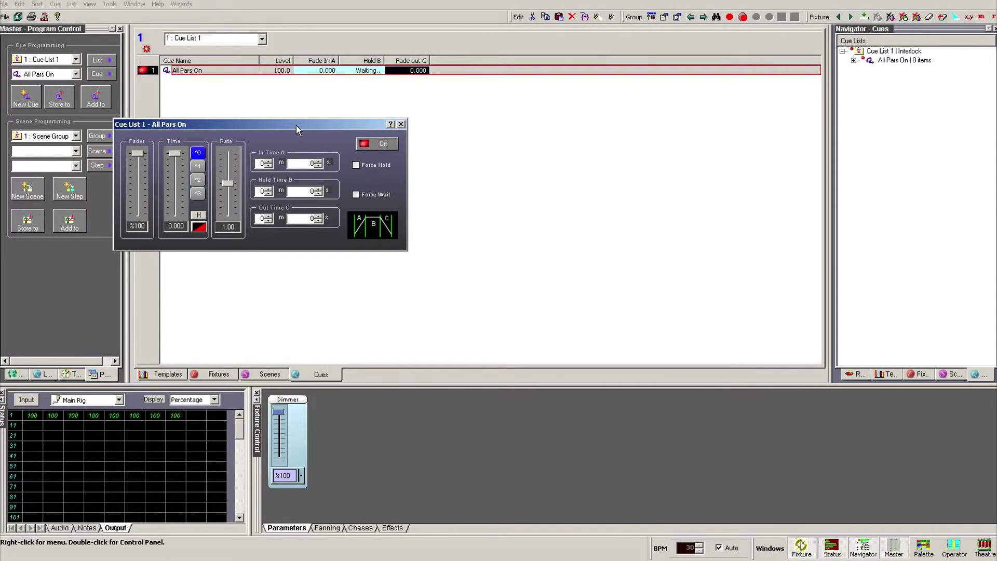
click(373, 142)
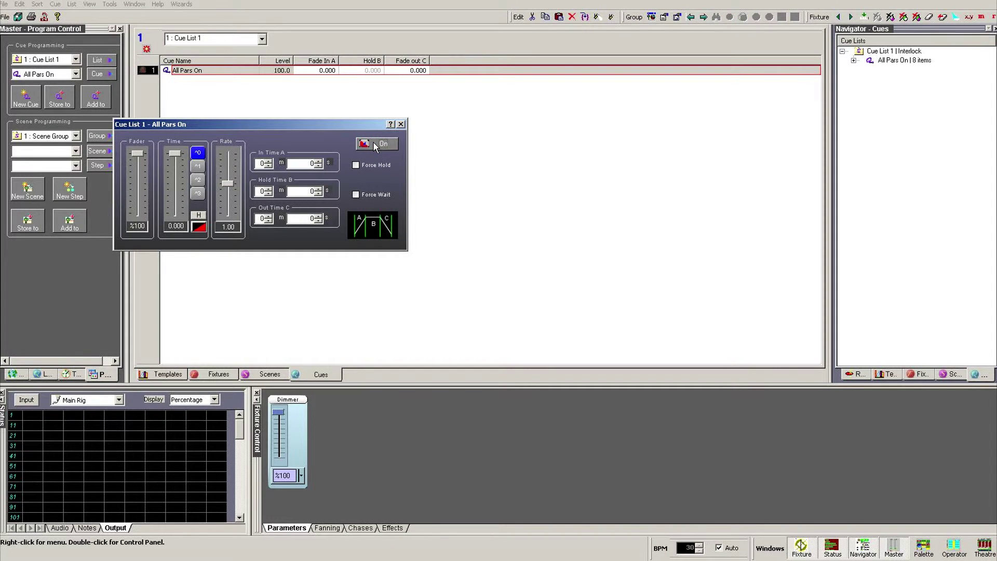
click(373, 142)
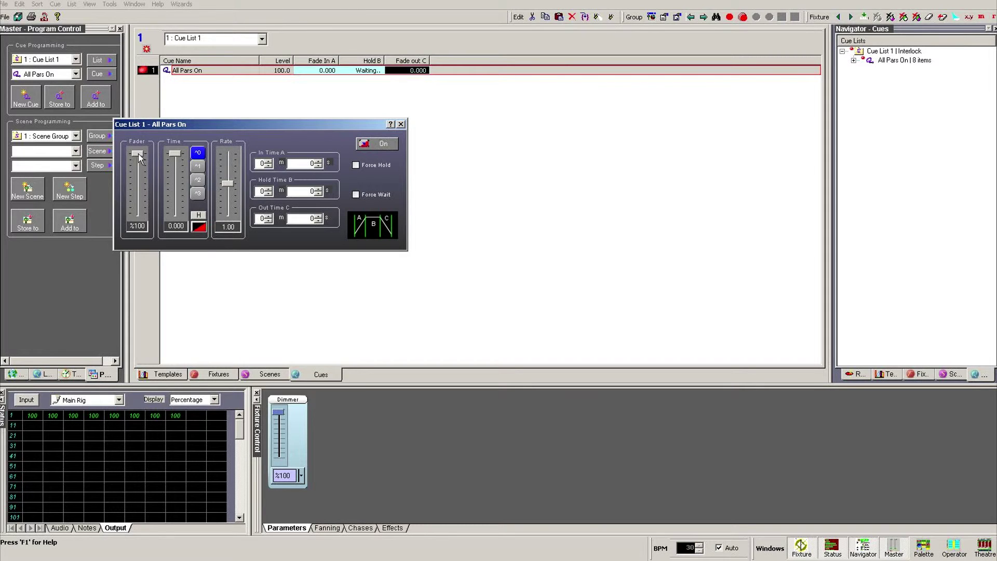
mouse_move(138, 157)
mouse_down()
mouse_move(143, 221)
mouse_move(136, 148)
mouse_up()
mouse_move(175, 154)
mouse_down()
mouse_move(177, 213)
mouse_move(182, 154)
mouse_up()
Step: Try the ^2 and ^3 time ranges, then return to ^1 with fades at 5.05 s
click(197, 166)
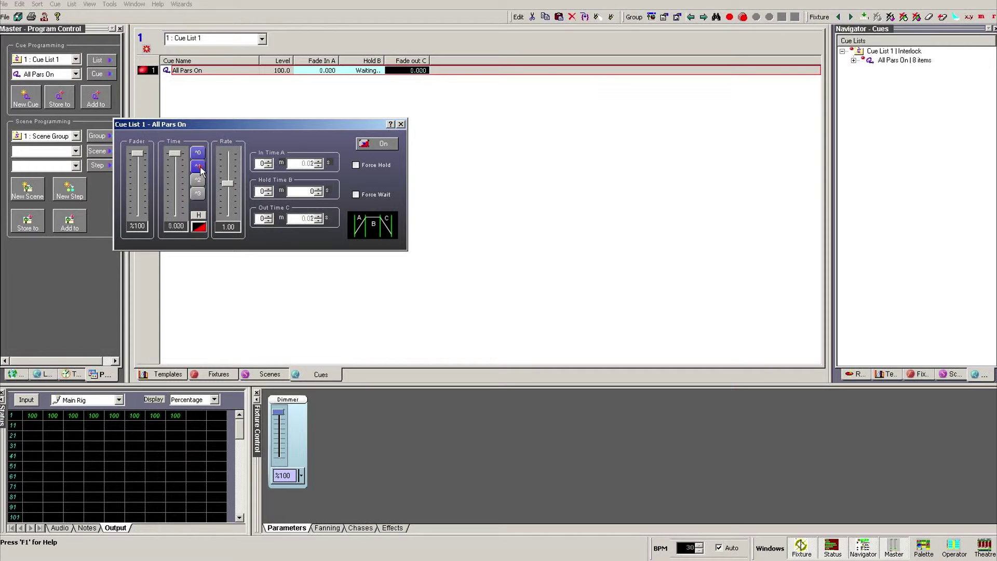
drag(177, 158, 181, 224)
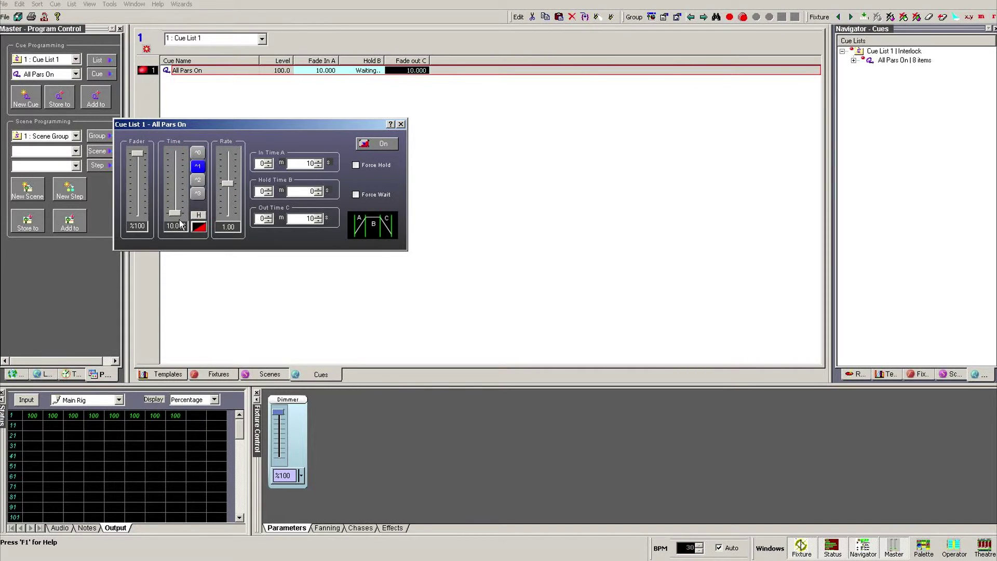
click(197, 180)
drag(179, 160, 176, 214)
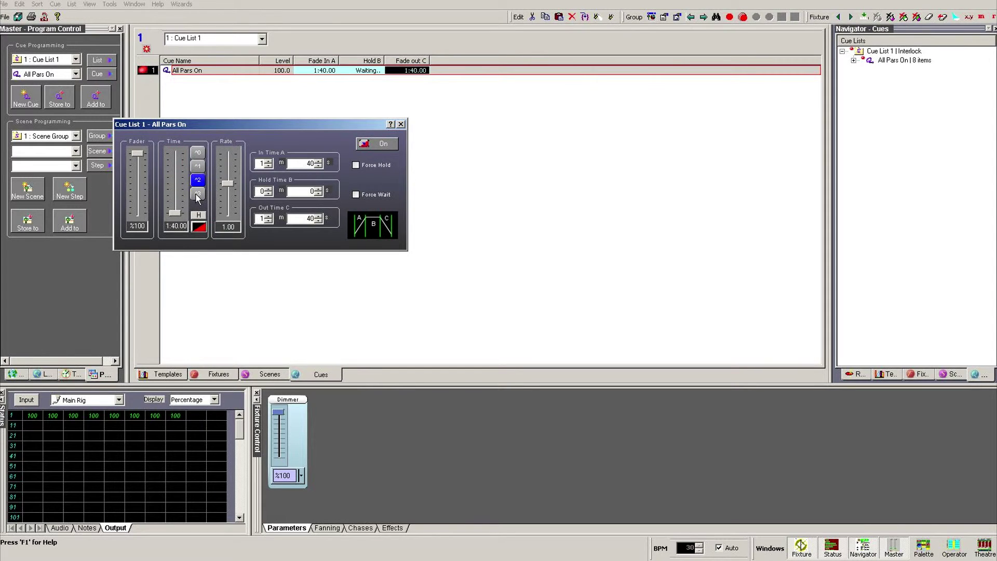
click(197, 194)
mouse_move(177, 213)
mouse_down()
mouse_move(179, 140)
mouse_move(181, 209)
mouse_up()
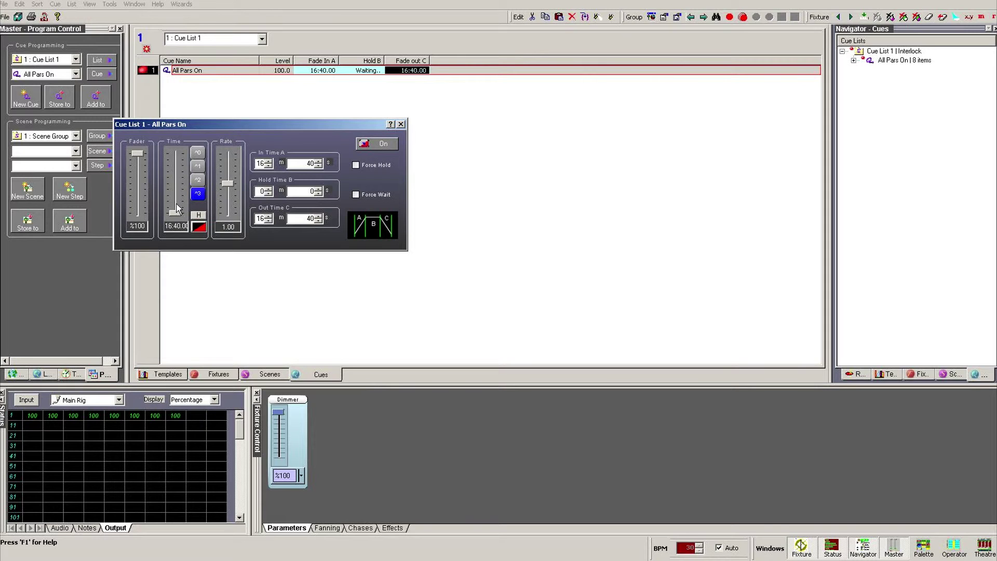
drag(178, 216, 182, 184)
click(197, 165)
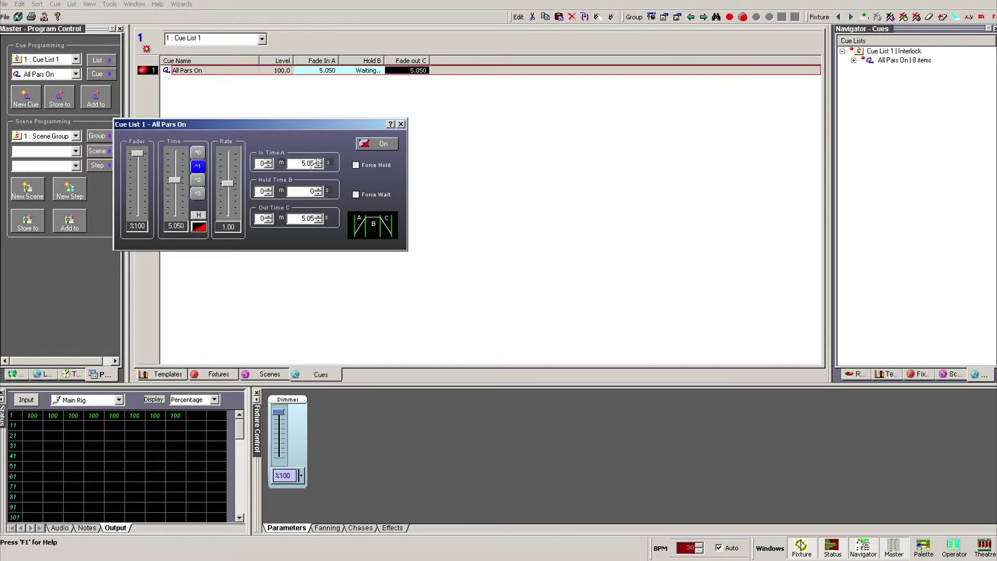
Step: Edit the fade-in and fade-out seconds fields, leaving 0 s fades and a 5.05 s hold
double_click(307, 163)
text(7)
double_click(311, 218)
Step: Switch the Time fader from H to R so it controls hold proportion, restoring 5.05 s fades
click(200, 229)
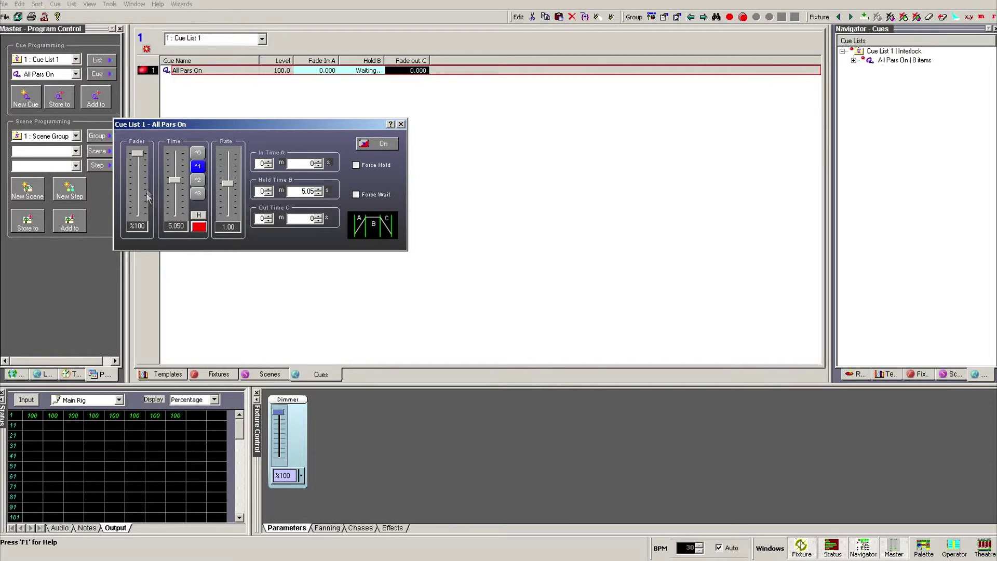
mouse_move(175, 180)
mouse_down()
mouse_move(182, 223)
mouse_move(177, 161)
mouse_move(193, 233)
mouse_move(194, 183)
mouse_up()
click(200, 216)
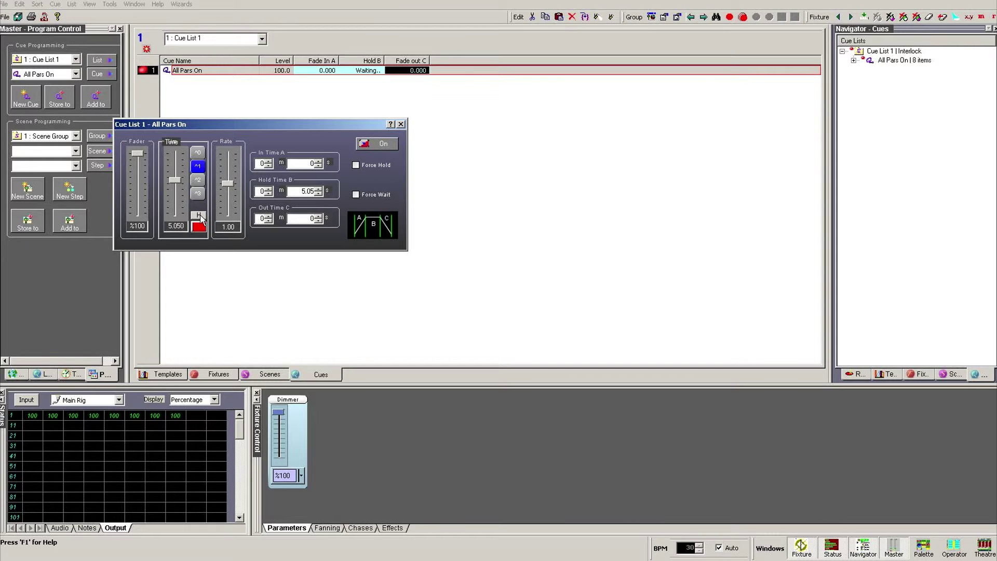
click(199, 215)
drag(176, 217, 182, 148)
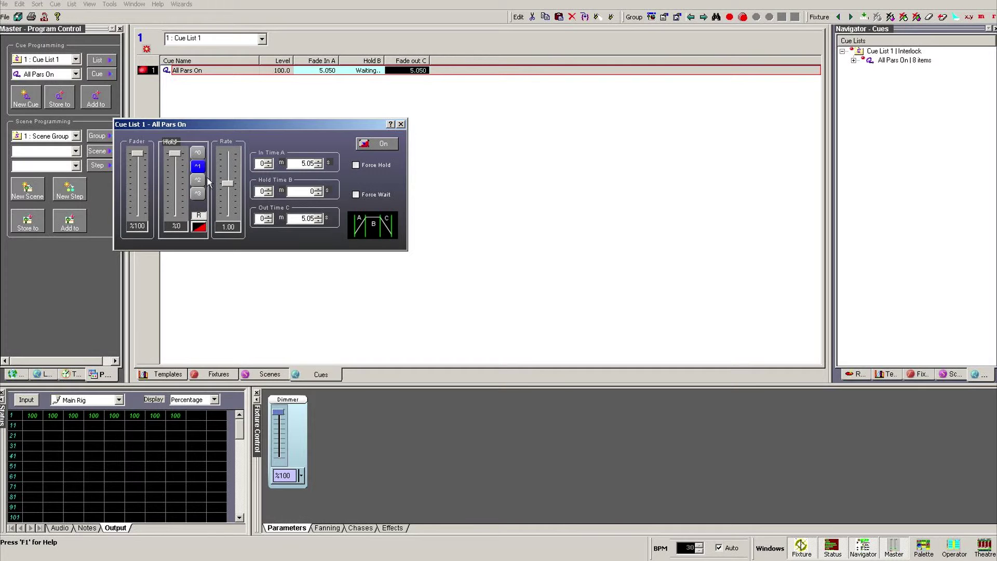
Step: Enter 5 s fade in and 5 s fade out, switch R back to H, and enter a 6 s hold
double_click(307, 164)
text(5)
key(Tab)
key(Tab)
text(5)
click(198, 215)
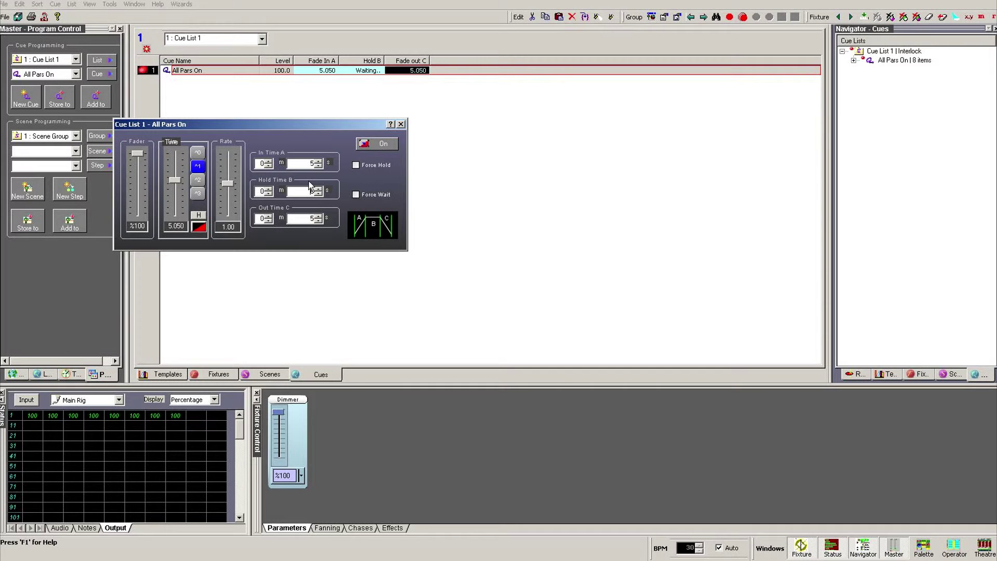
text(6)
Step: Stop the playing cue, retrigger All Pars On, then skip its hold so it fades to zero
click(150, 71)
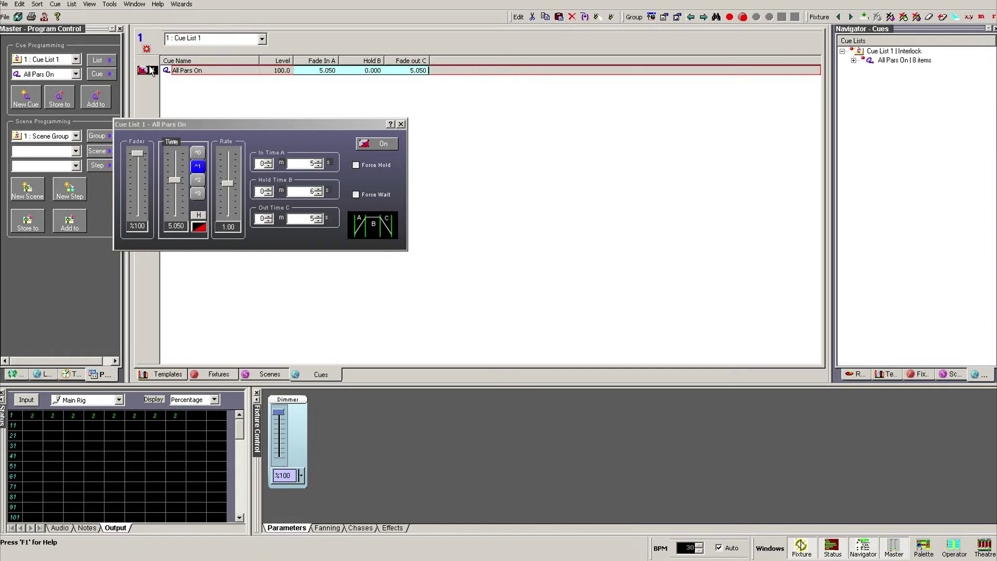
click(150, 68)
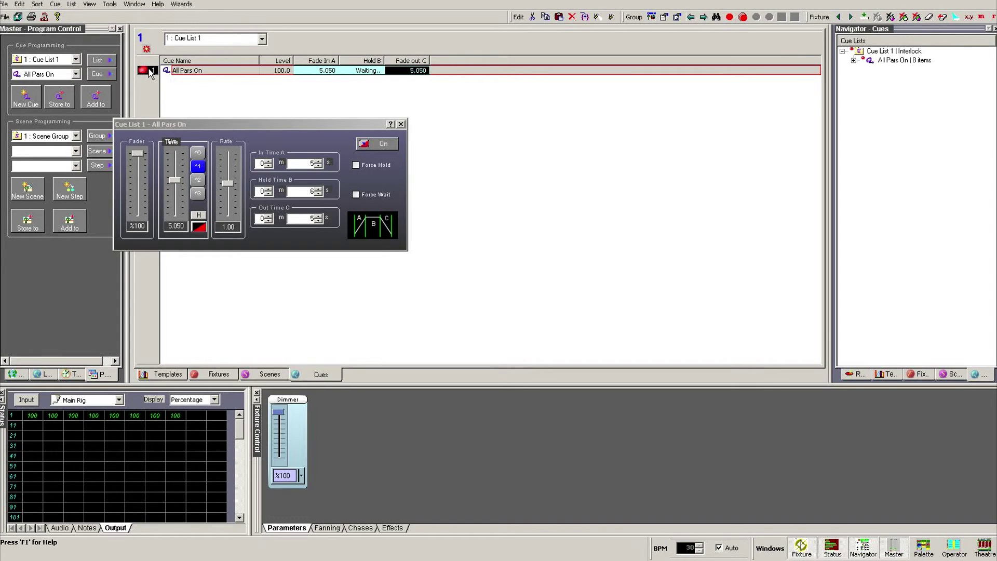
click(149, 70)
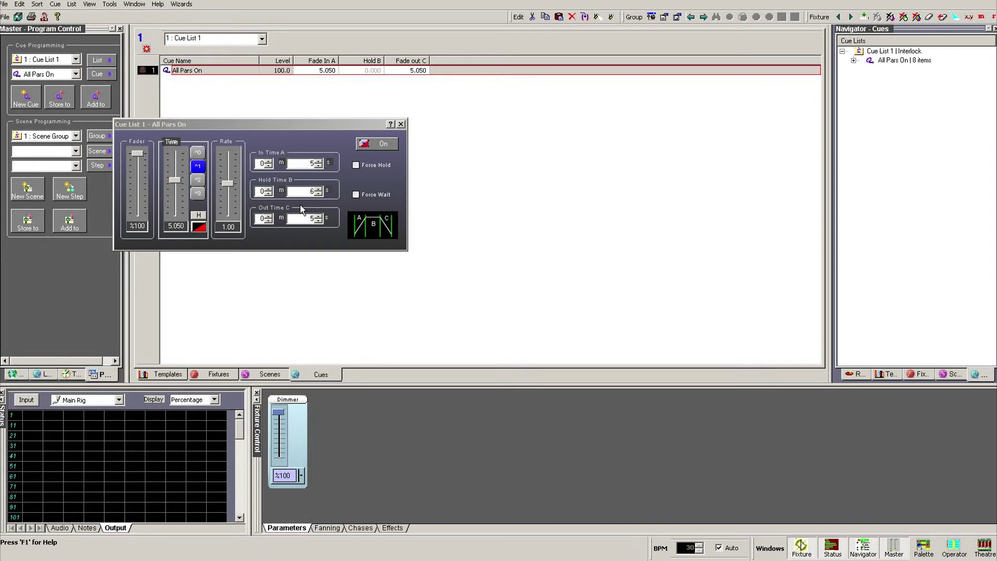
Step: Enable Force Hold, enter 3 s fade in, 3 s fade out and 5 s hold, then close the panel
click(363, 168)
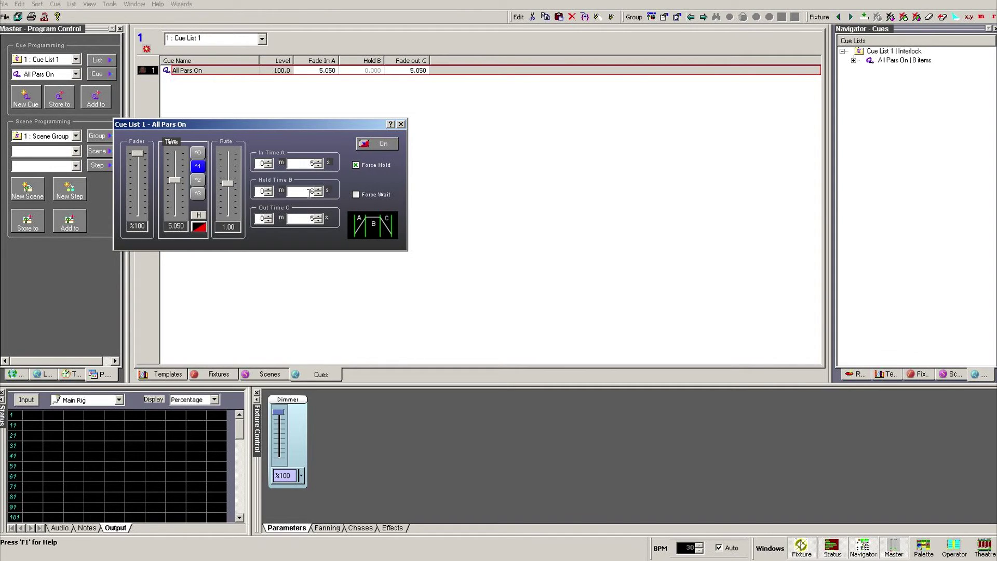
double_click(302, 164)
text(3)
double_click(306, 218)
text(3)
double_click(306, 191)
double_click(308, 191)
text(5)
click(401, 125)
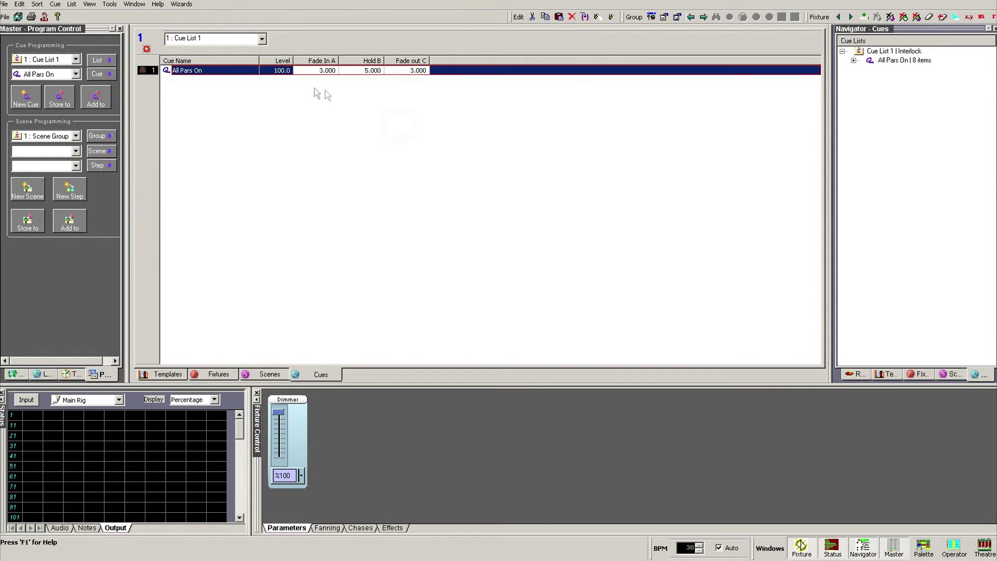
Step: Run the All Pars On cue, then end its 5 s hold so it fades out and deactivates
click(143, 70)
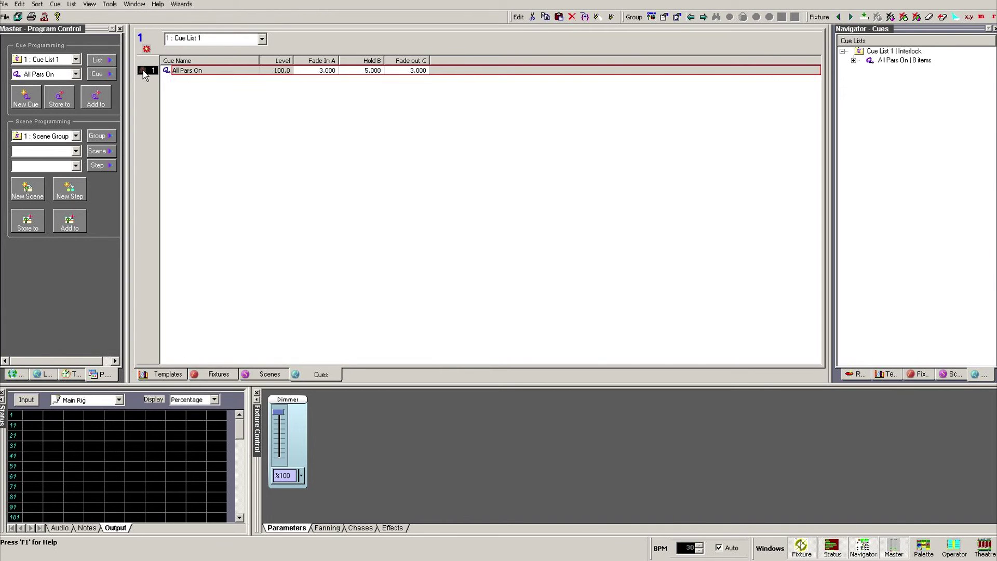
click(142, 70)
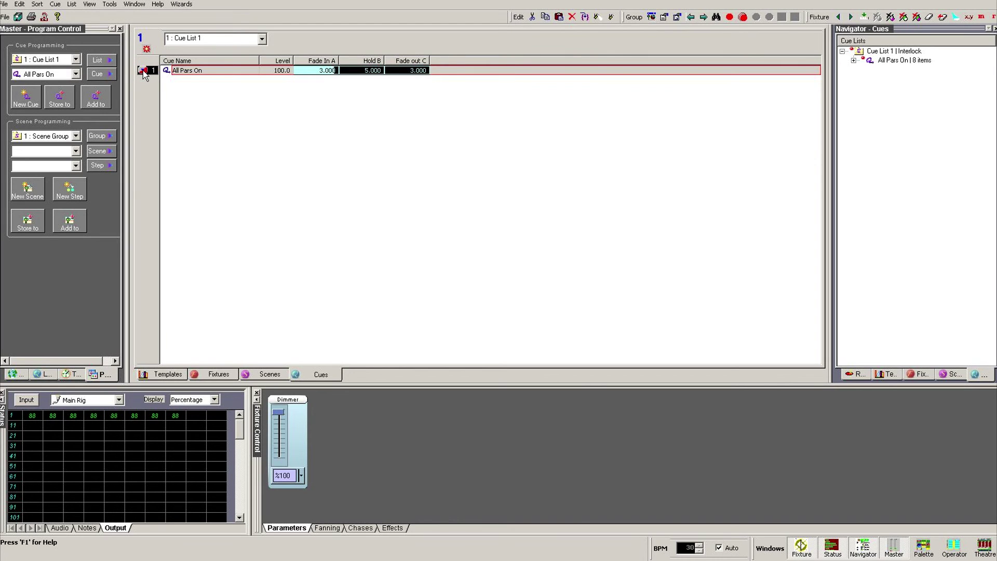
click(143, 71)
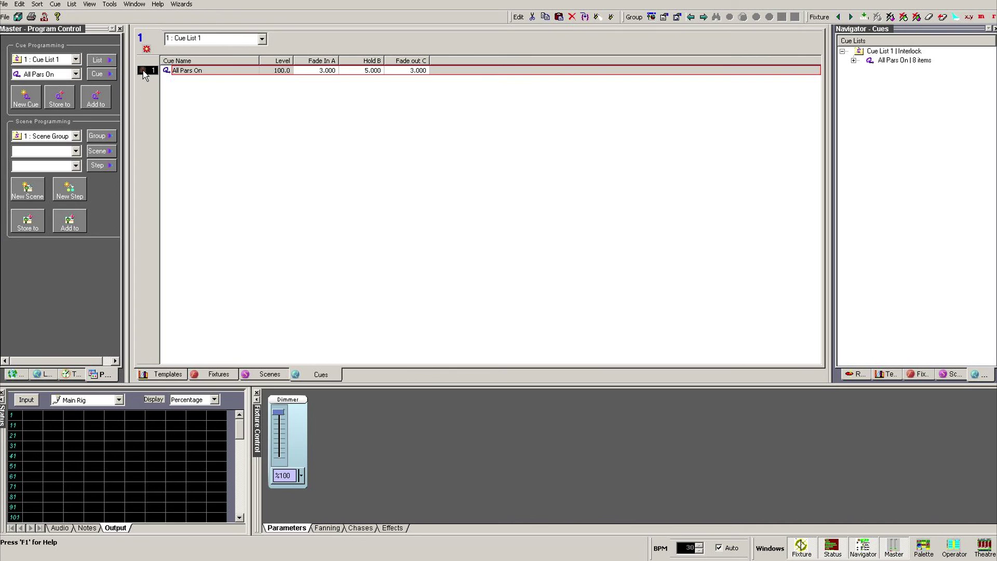
Step: Reopen the All Pars On cue's control panel showing 3 s in, 5 s hold, 3 s out
double_click(200, 71)
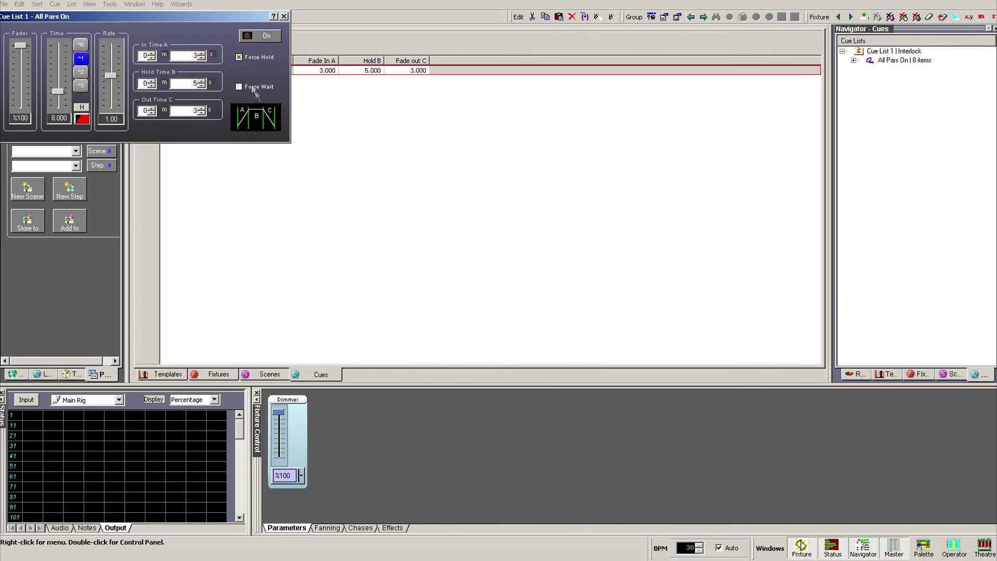